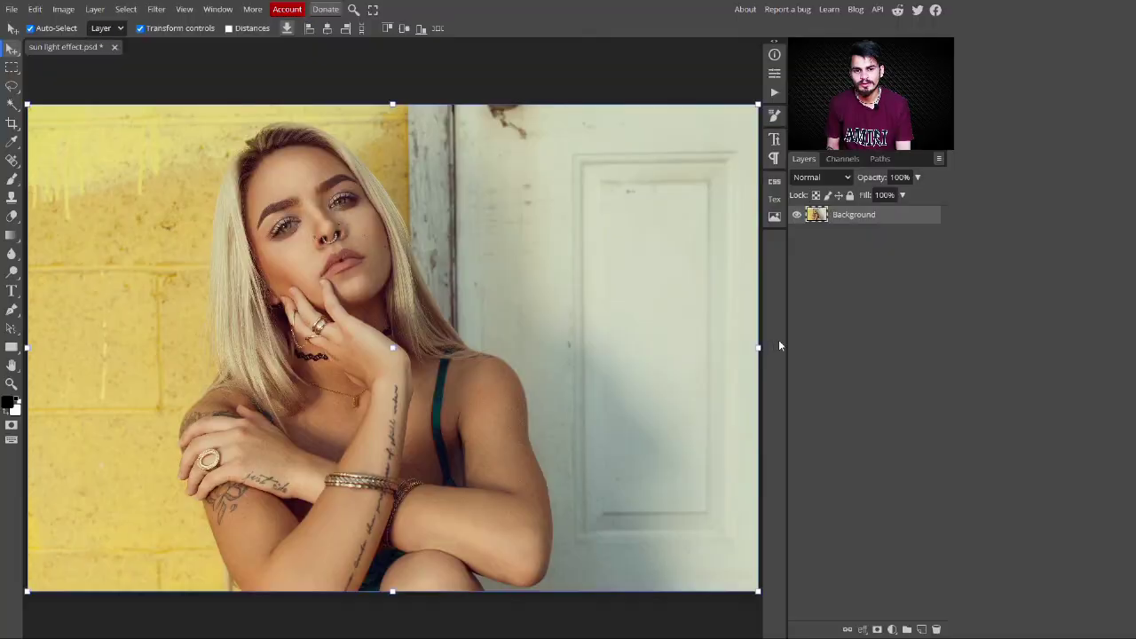
Add a Levels adjustment layer with the white output lowered to 181 to darken the portrait
left_click(892, 629)
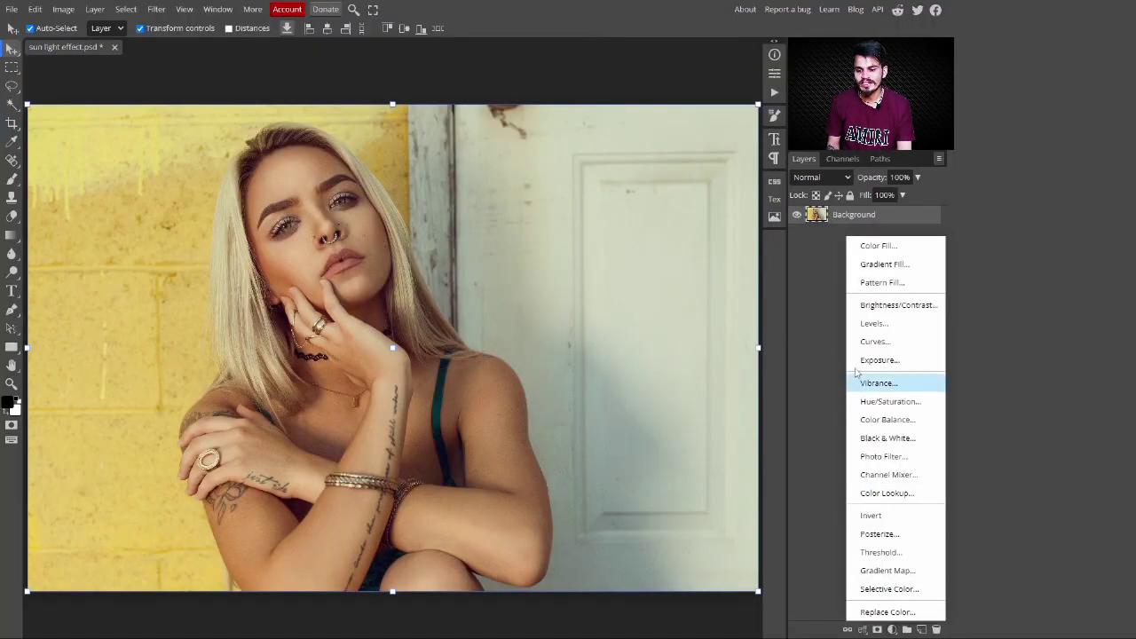
left_click(893, 324)
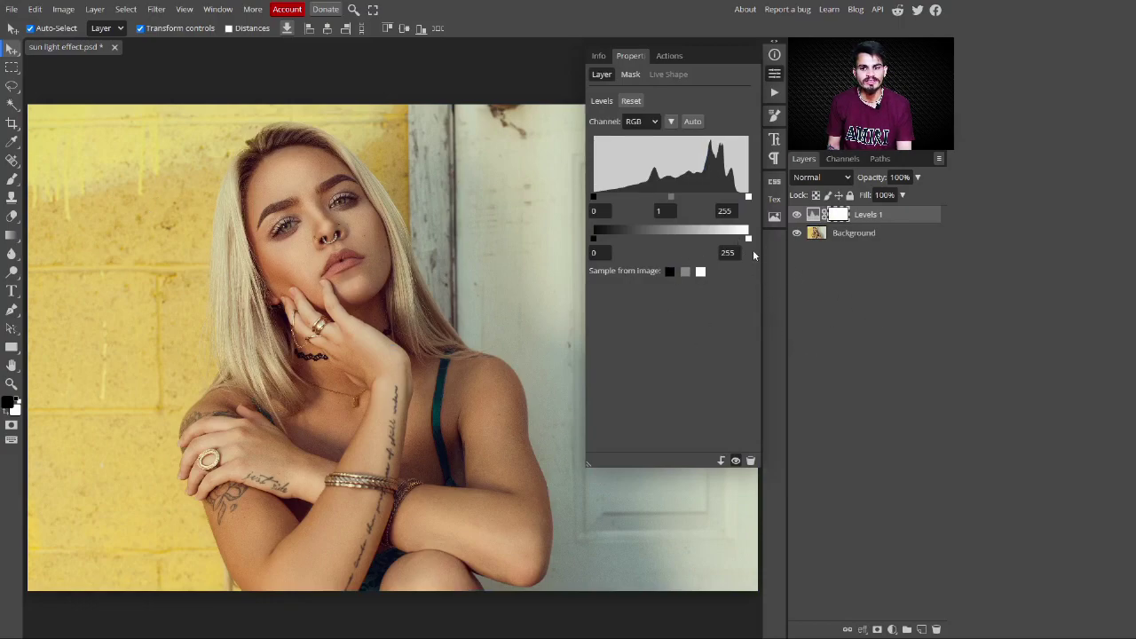
left_click_drag(749, 238, 704, 243)
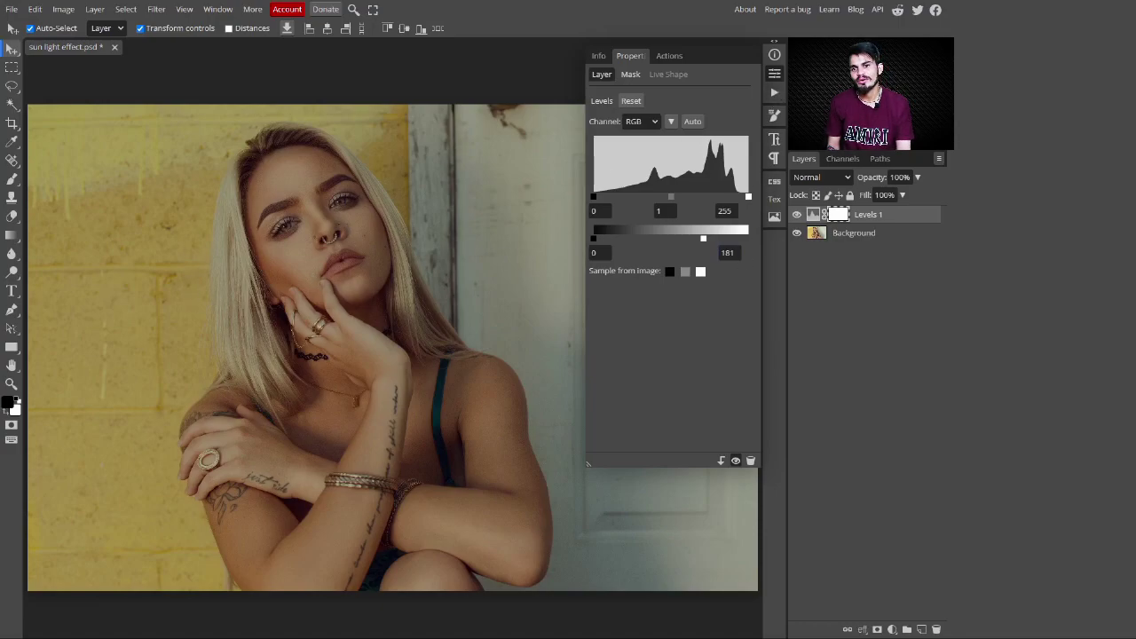
left_click(774, 76)
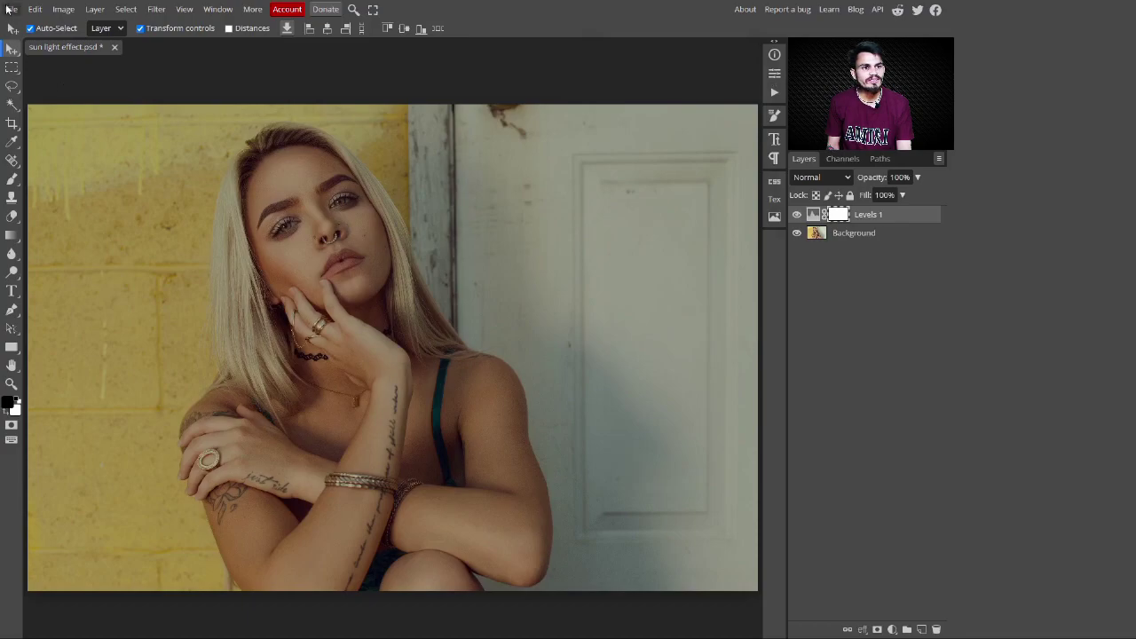
Place the 'shadow leaves effect' image as a new top layer via File > Open & Place
left_click(10, 10)
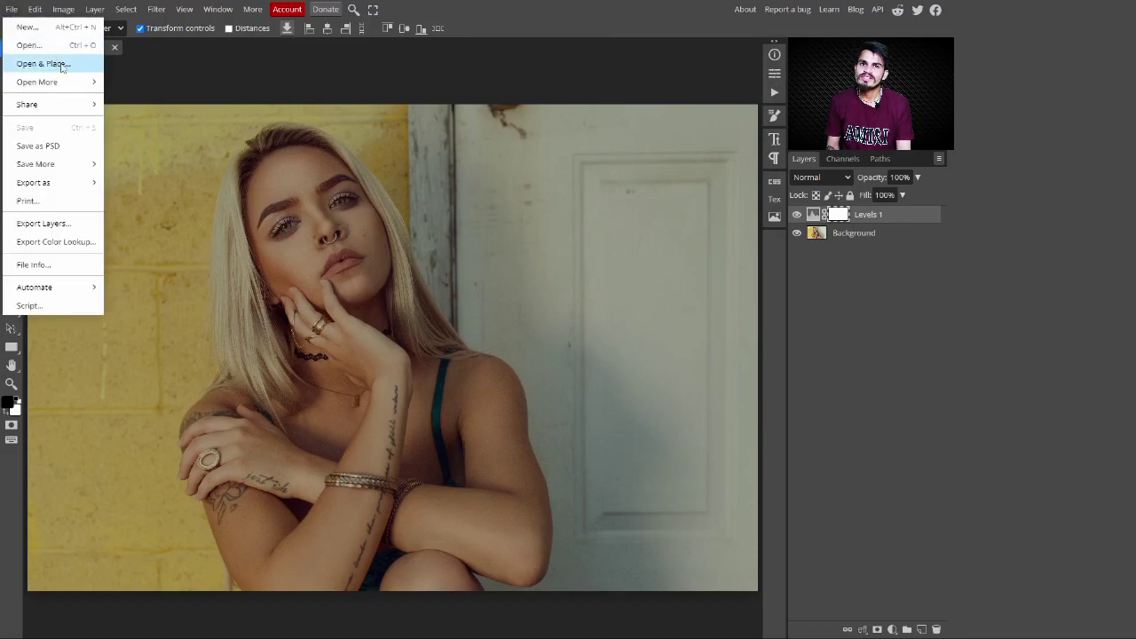
left_click(62, 65)
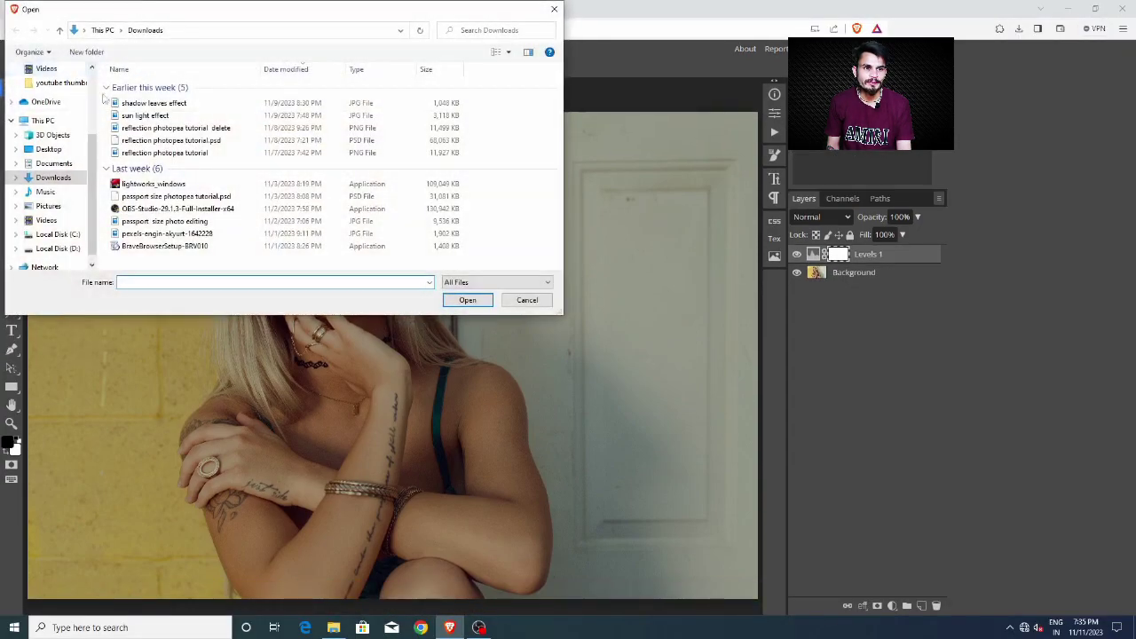
left_click(157, 107)
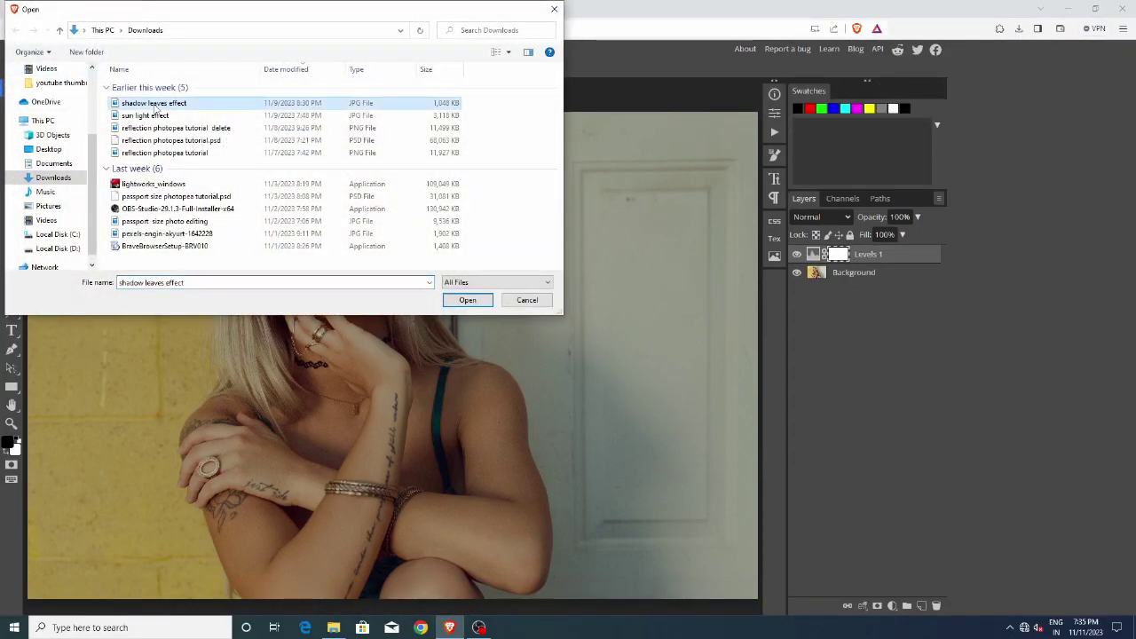
left_click(473, 300)
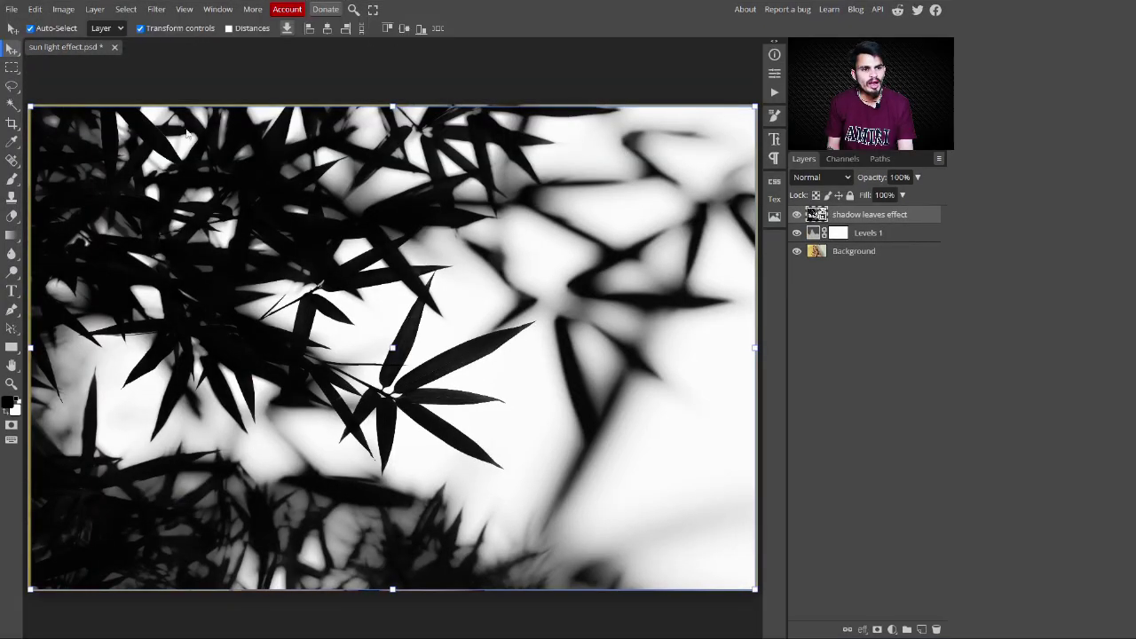
Magic Wand-select the bright areas between the leaves, adding the lower-left and right light patches
left_click(12, 105)
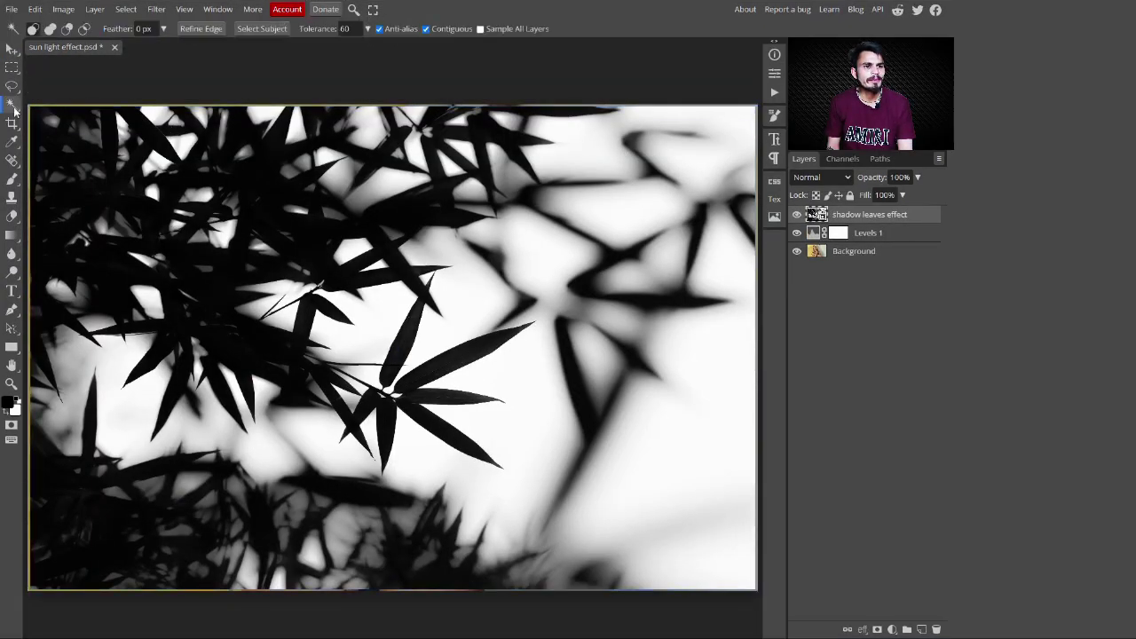
right_click(13, 104)
left_click(89, 113)
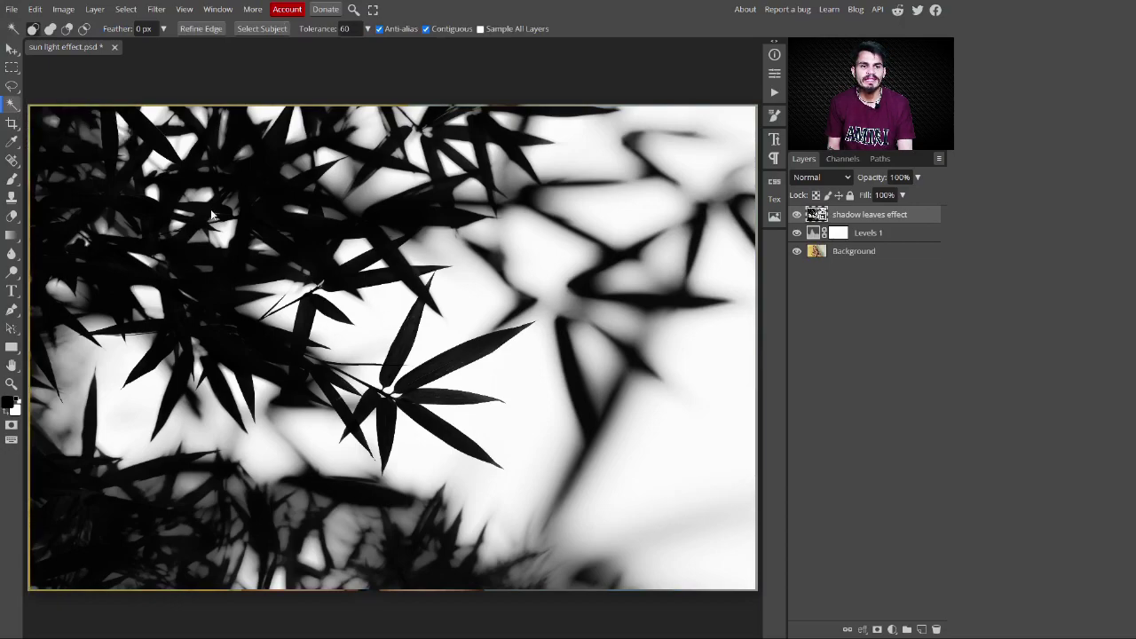
left_click(260, 193)
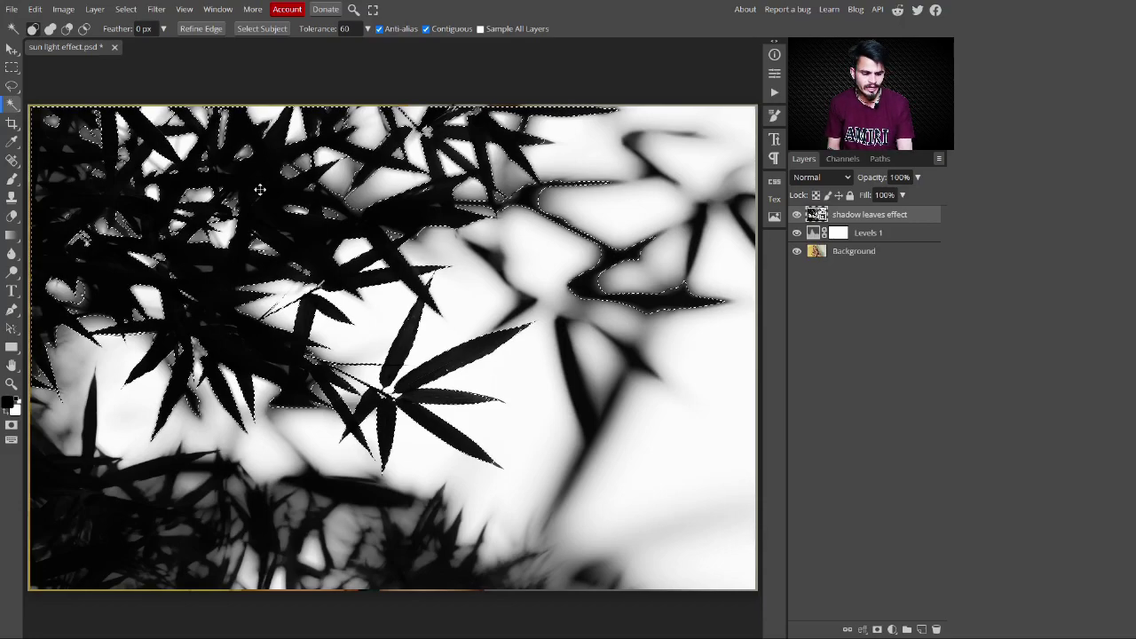
left_click(86, 485)
left_click(569, 367)
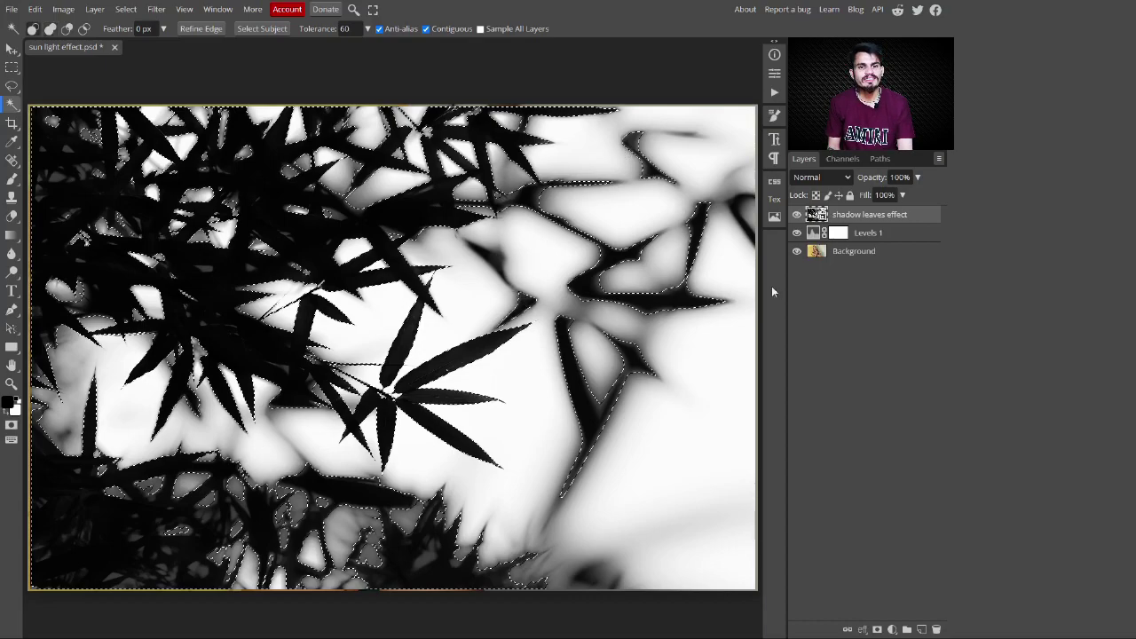
Define the selected light patches as a new brush, hide the leaves layer, and deselect
left_click(39, 10)
mouse_move(60, 360)
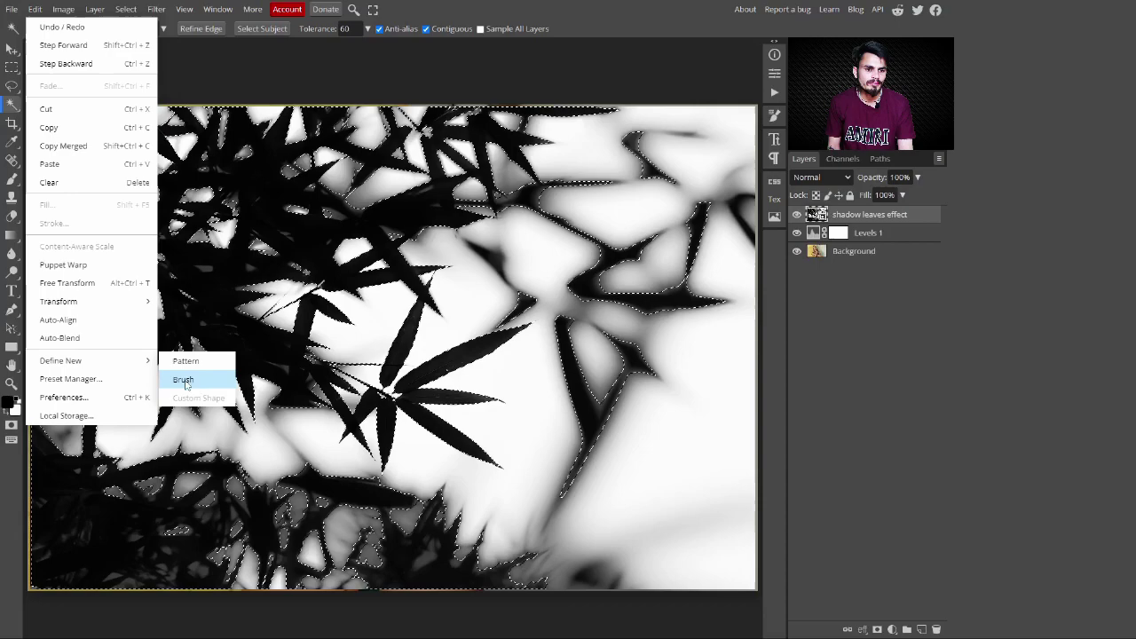
left_click(185, 380)
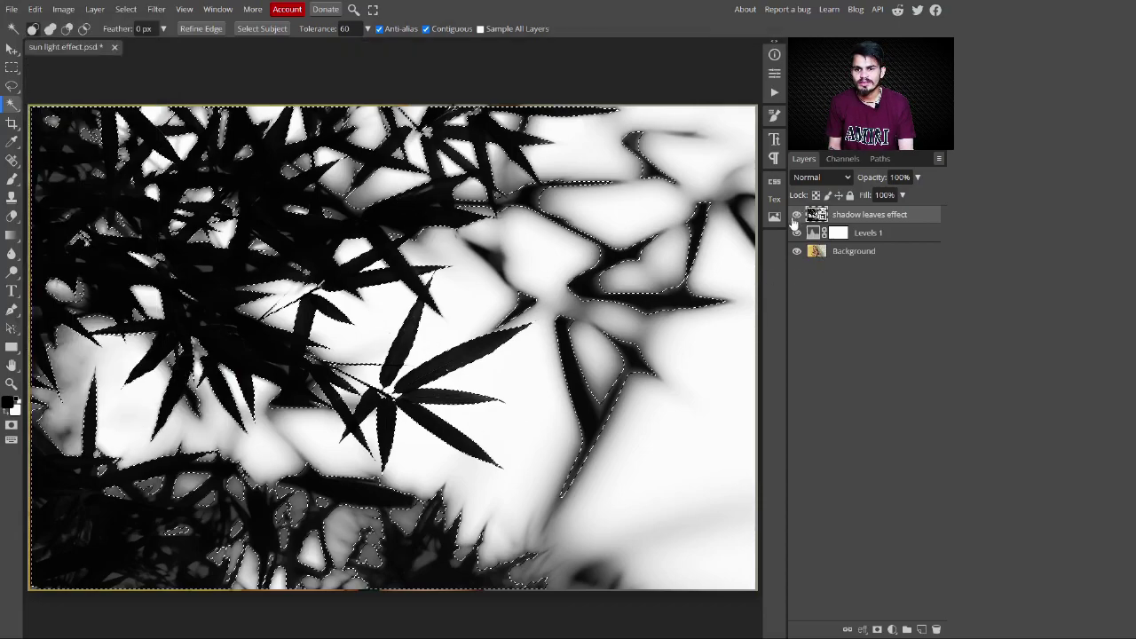
left_click(796, 216)
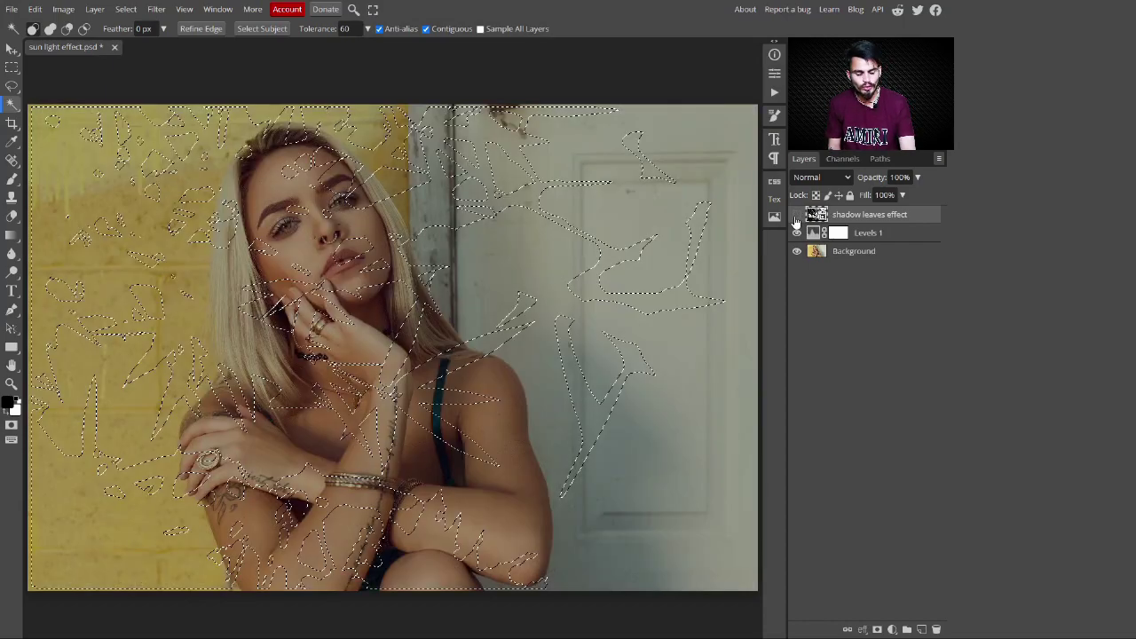
key("ctrl+d")
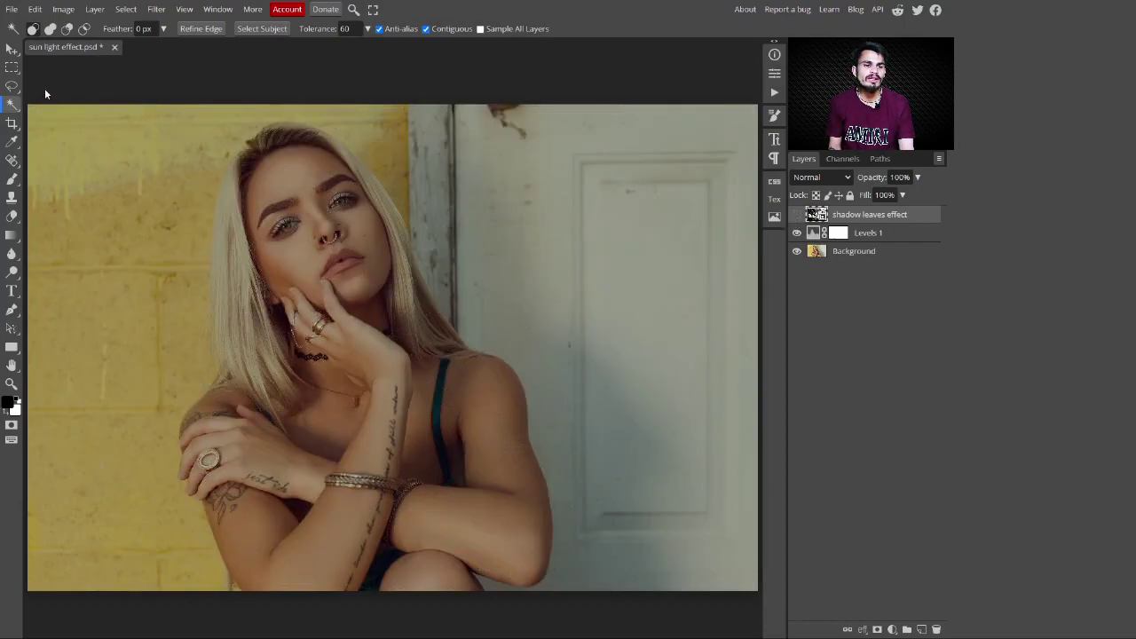
Stamp the custom leaf brush into the Levels 1 mask over the woman and wall
left_click(14, 179)
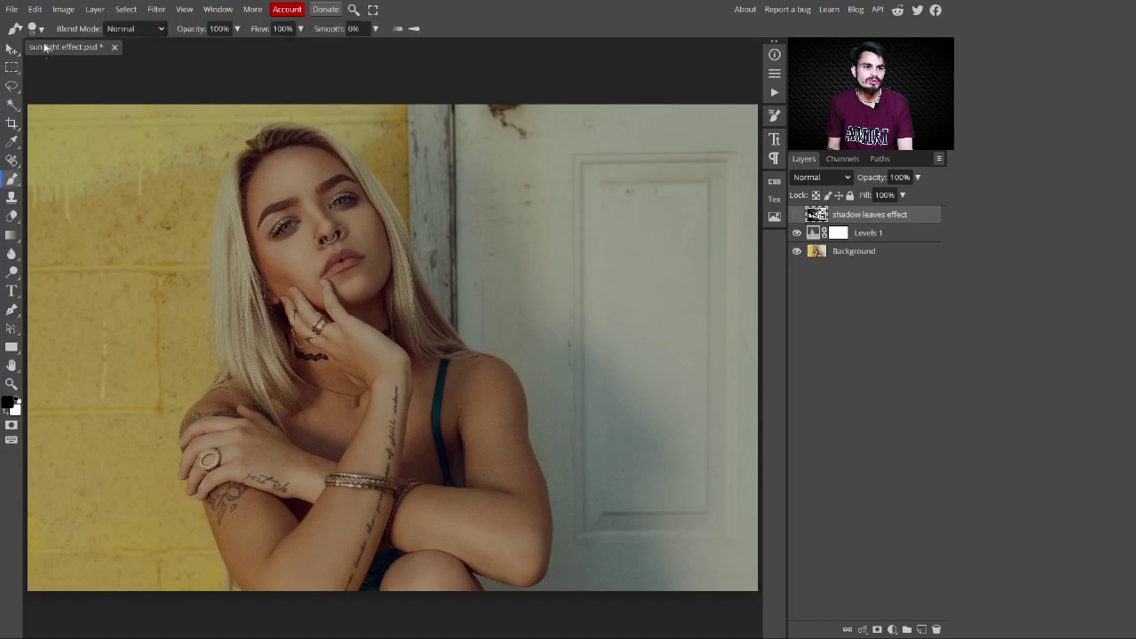
left_click(36, 28)
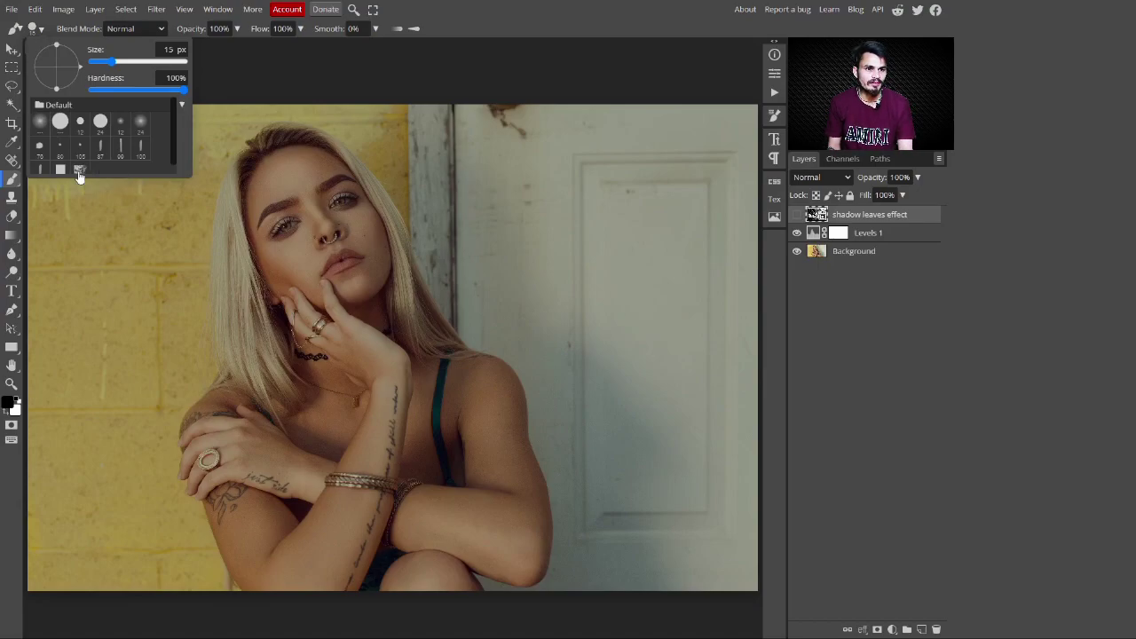
left_click(79, 172)
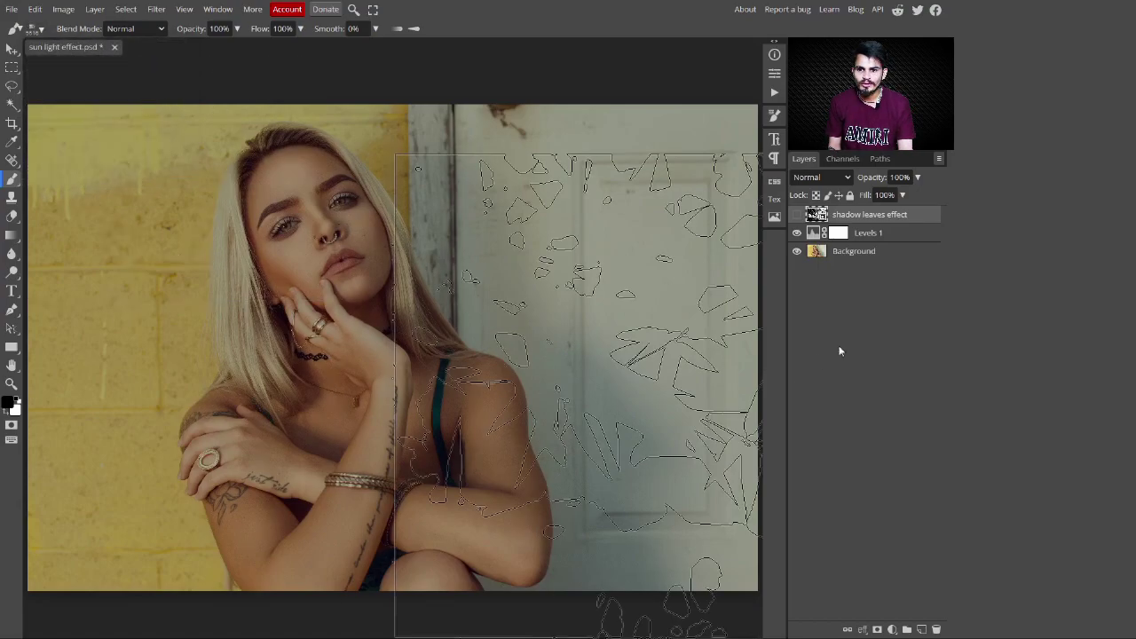
left_click(840, 233)
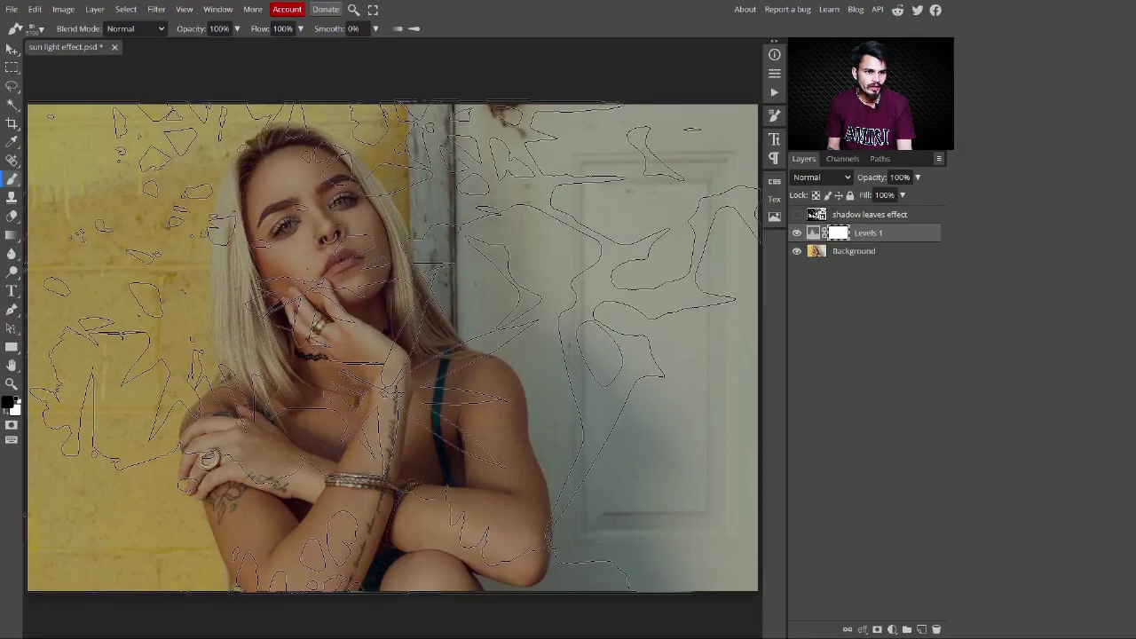
left_click(390, 346)
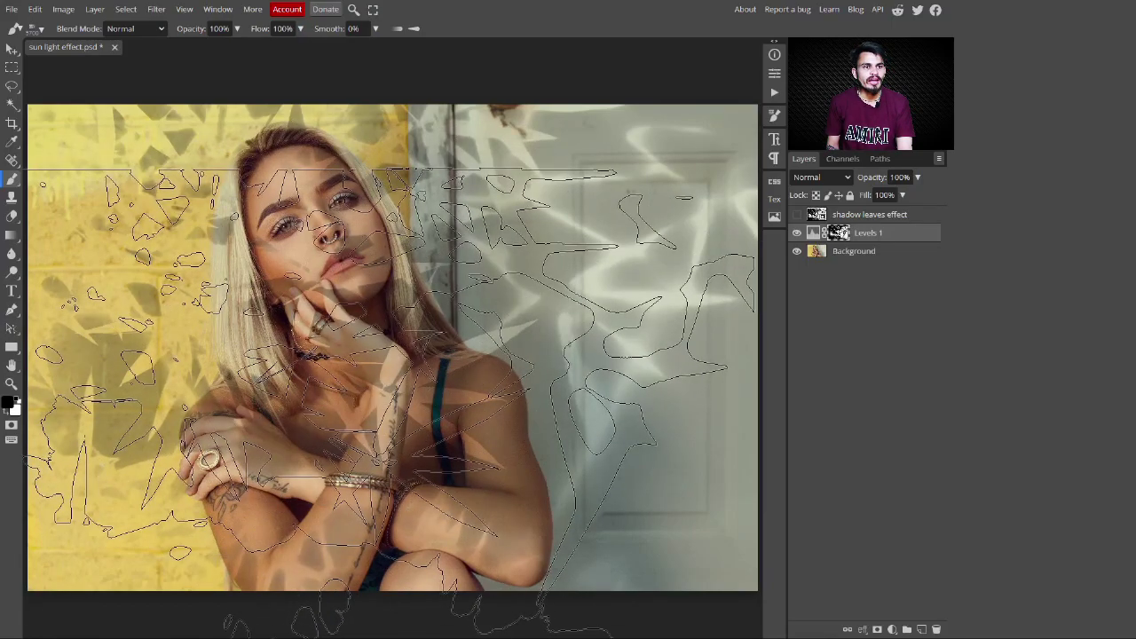
Stamp more leaves over the chest and wall, then invert the Levels 1 mask with Ctrl+I
left_click(373, 391)
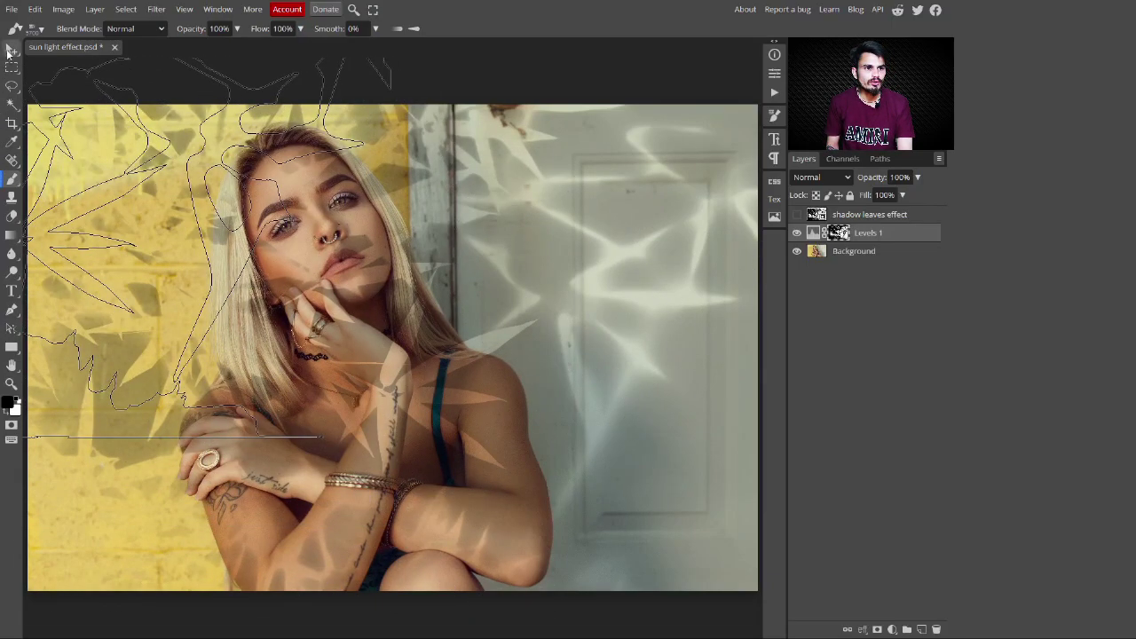
left_click(11, 50)
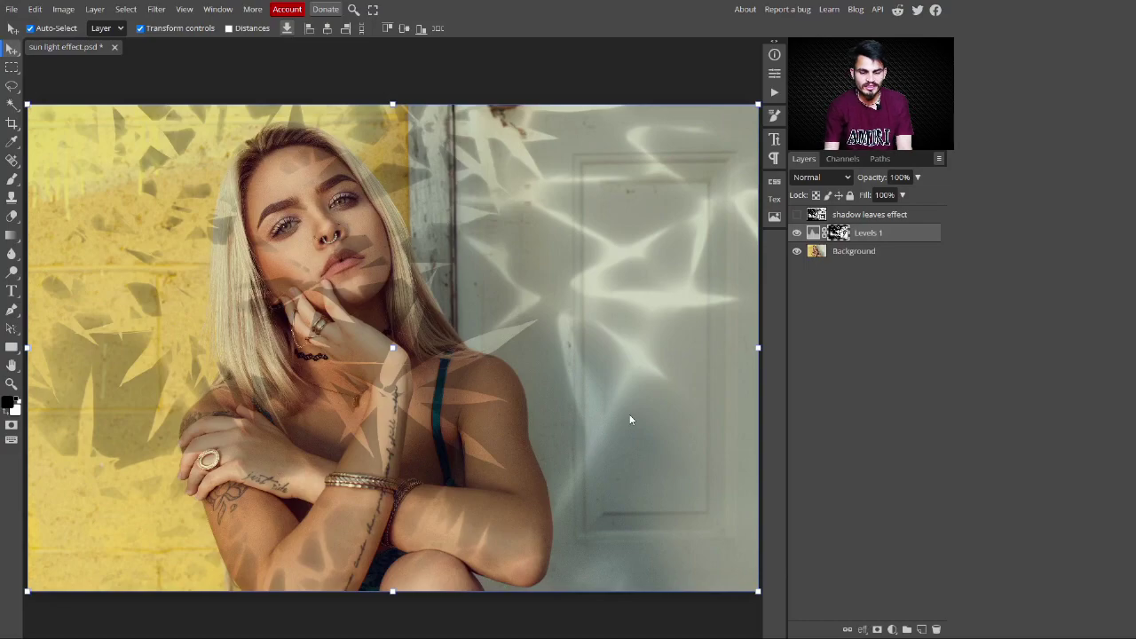
key("ctrl+i")
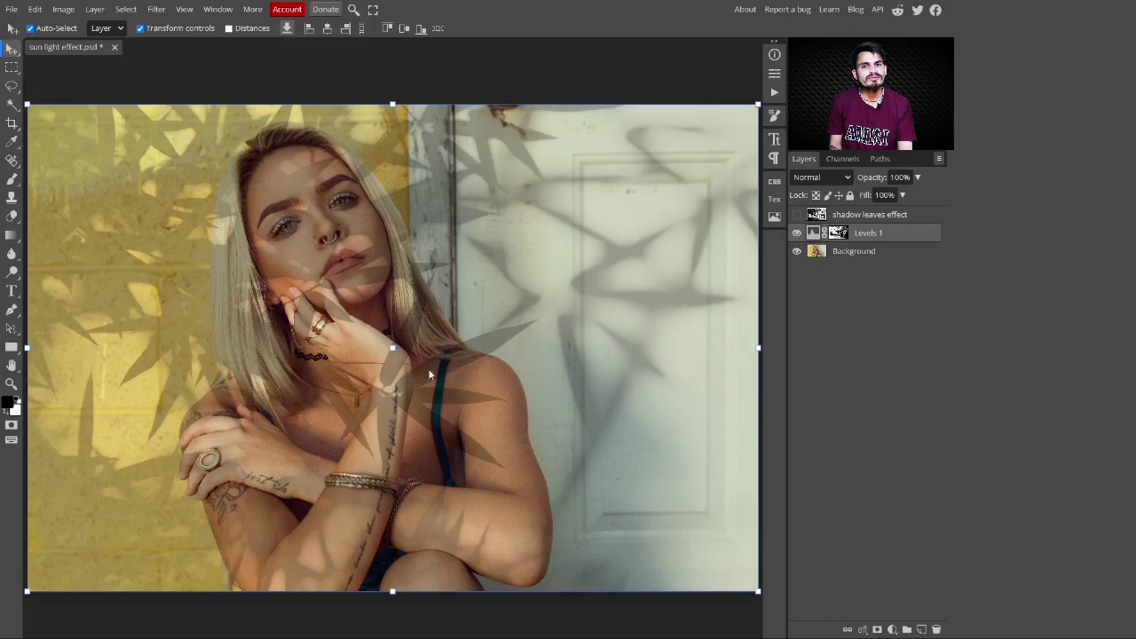
Set the Levels 1 mask Feather to 17 px to soften the leaf shadow edges
double_click(838, 233)
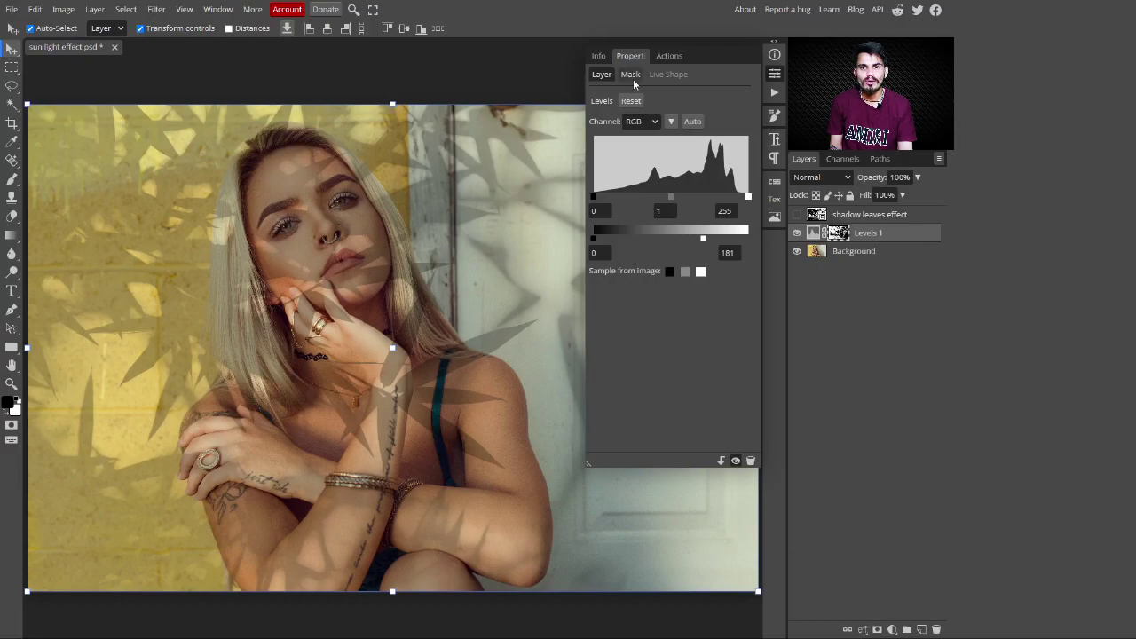
left_click(631, 76)
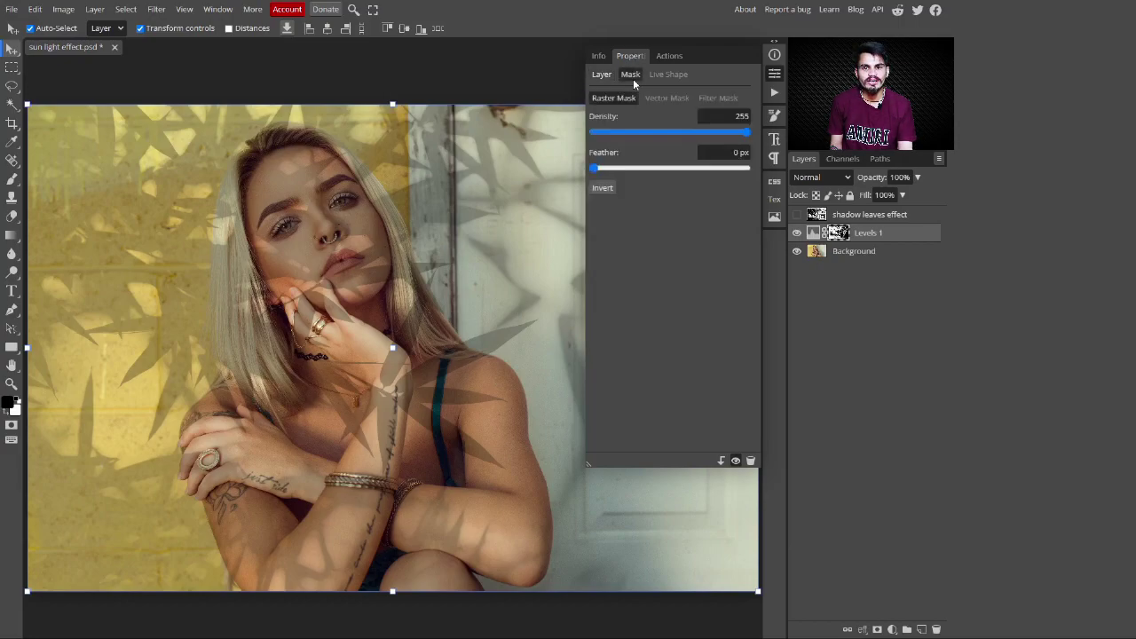
mouse_move(595, 169)
left_mouse_down()
mouse_move(648, 171)
mouse_move(631, 168)
left_mouse_up()
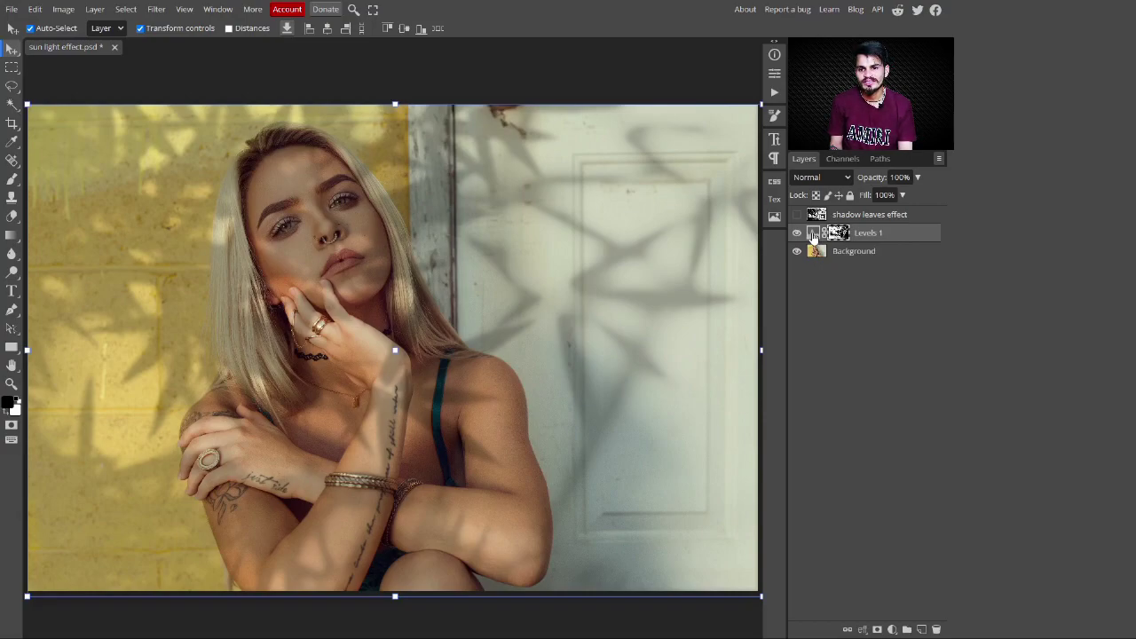
double_click(813, 236)
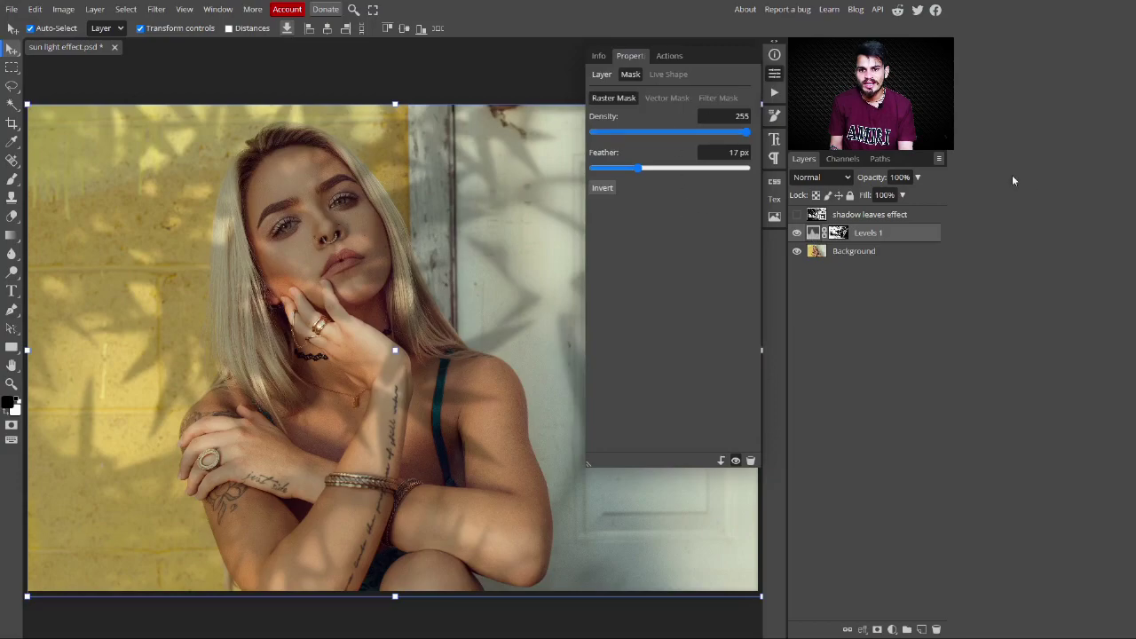
Drop the Levels output white from 181 to 166 and close Properties
left_click(602, 76)
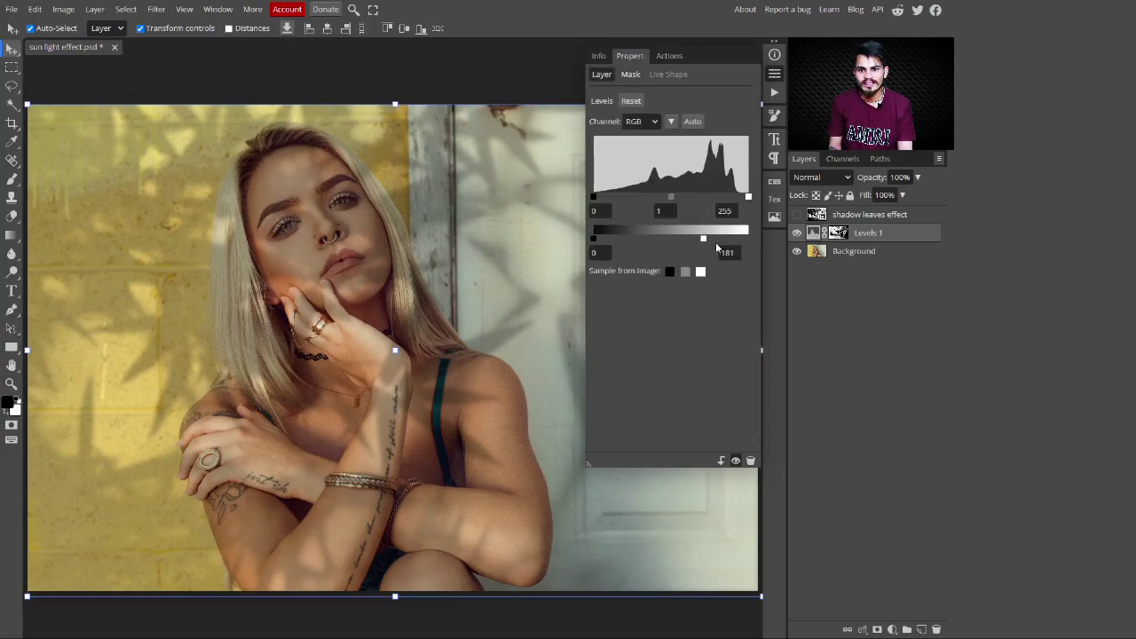
left_click_drag(703, 240, 694, 241)
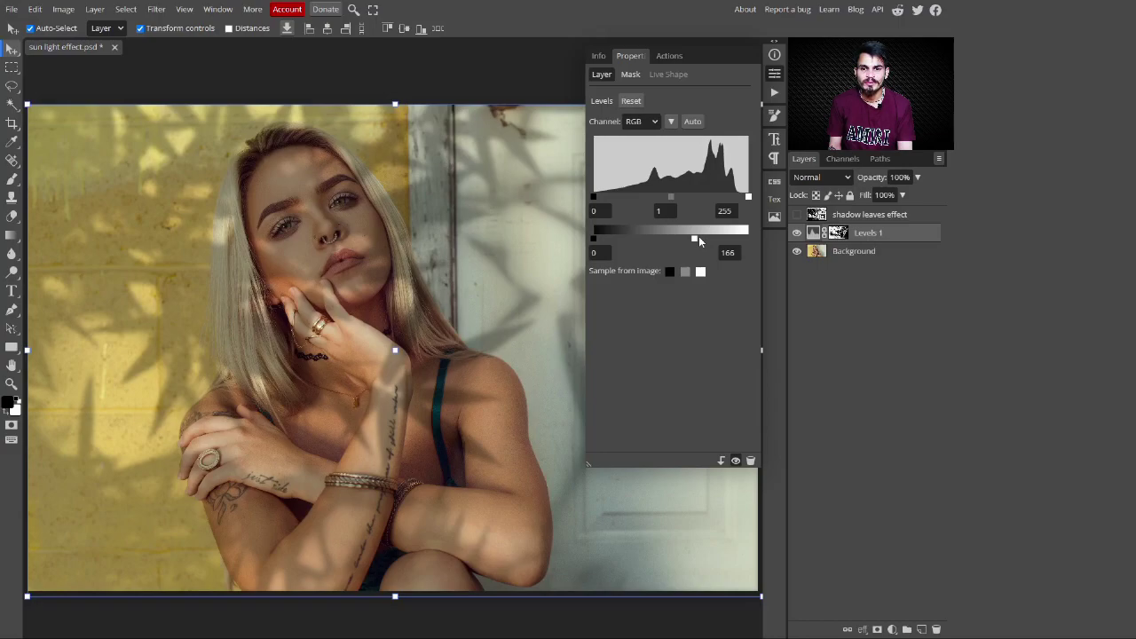
left_click(770, 73)
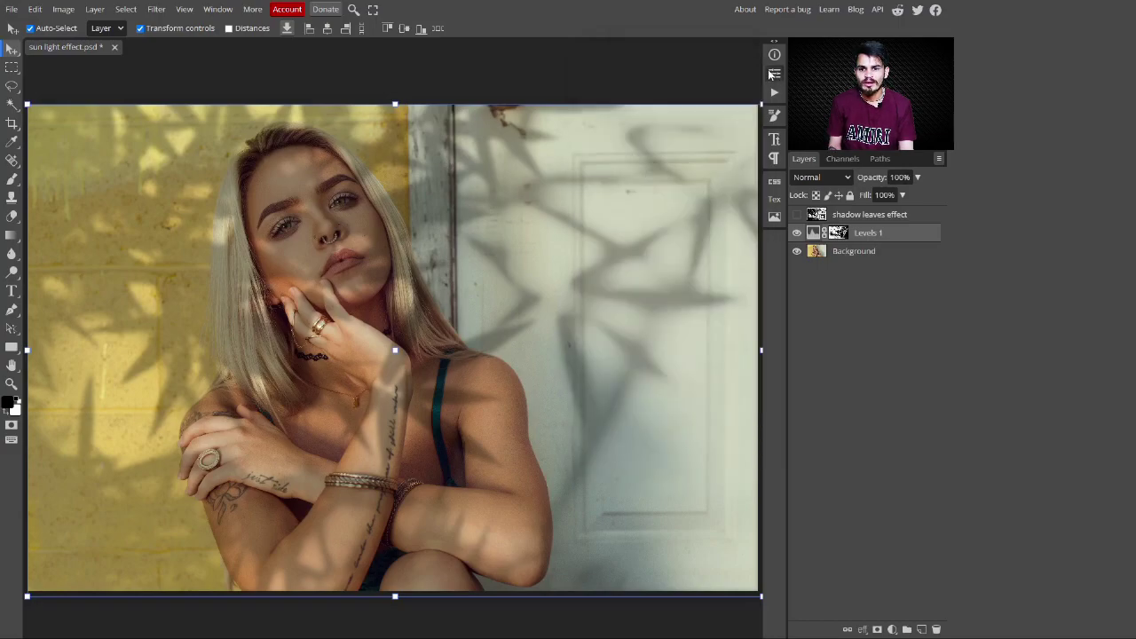
left_click(797, 233)
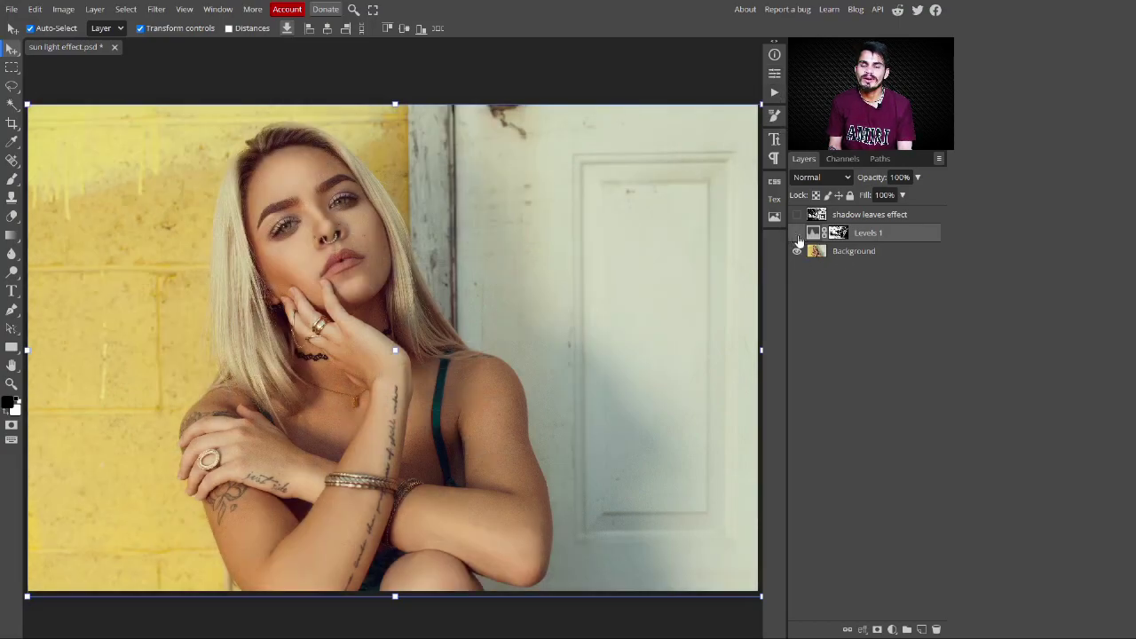
left_click(797, 233)
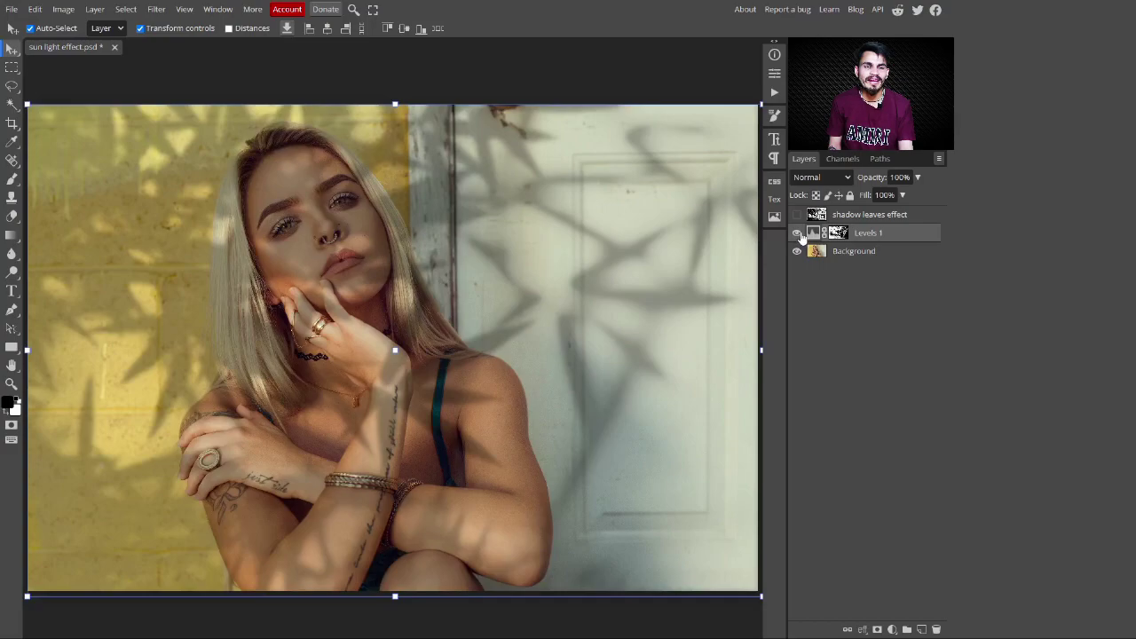